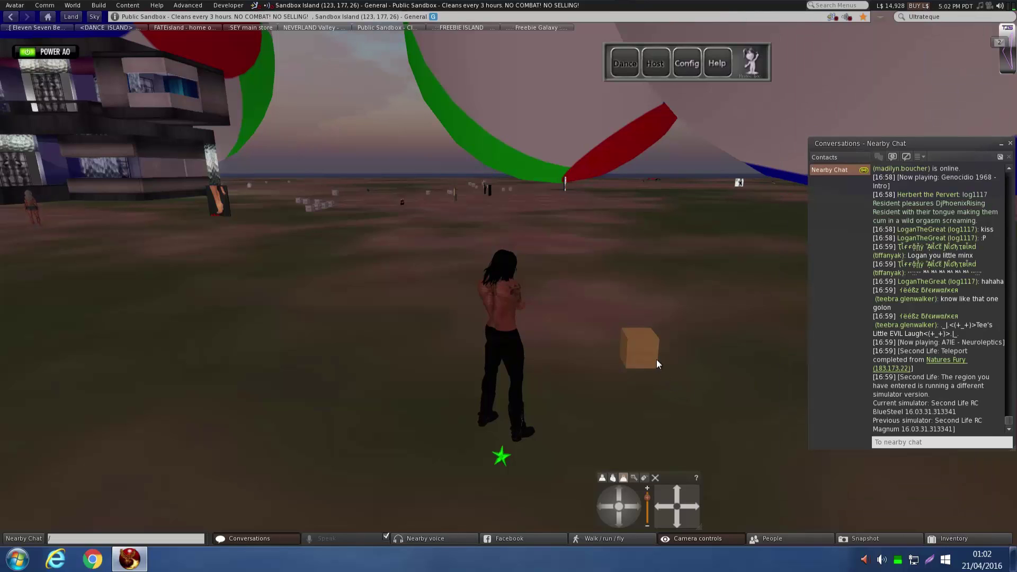
Step: Copy the MY STUFF BACKUP box's key from its Edit window's General tab, then close the window
right_click(643, 350)
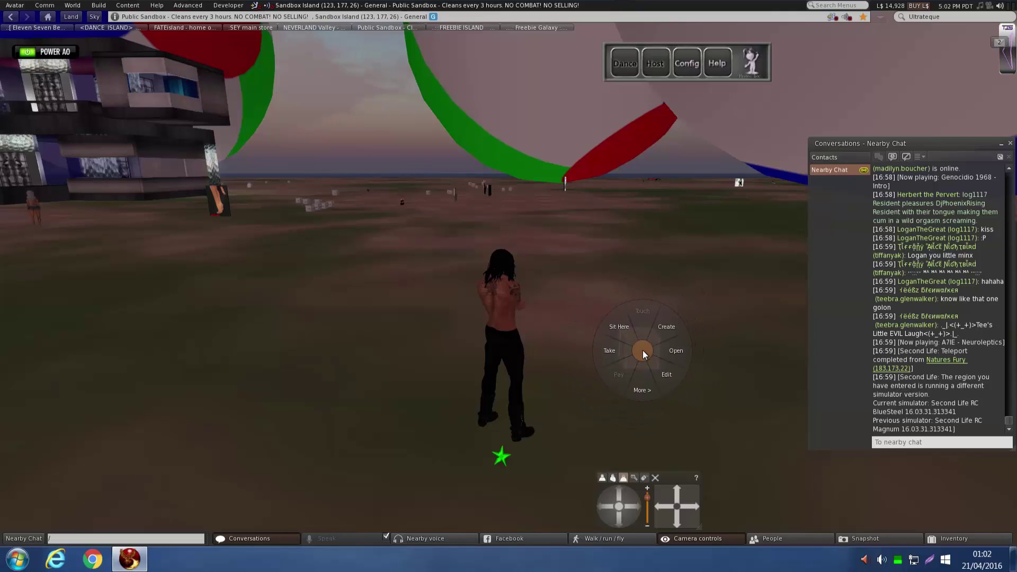
click(661, 376)
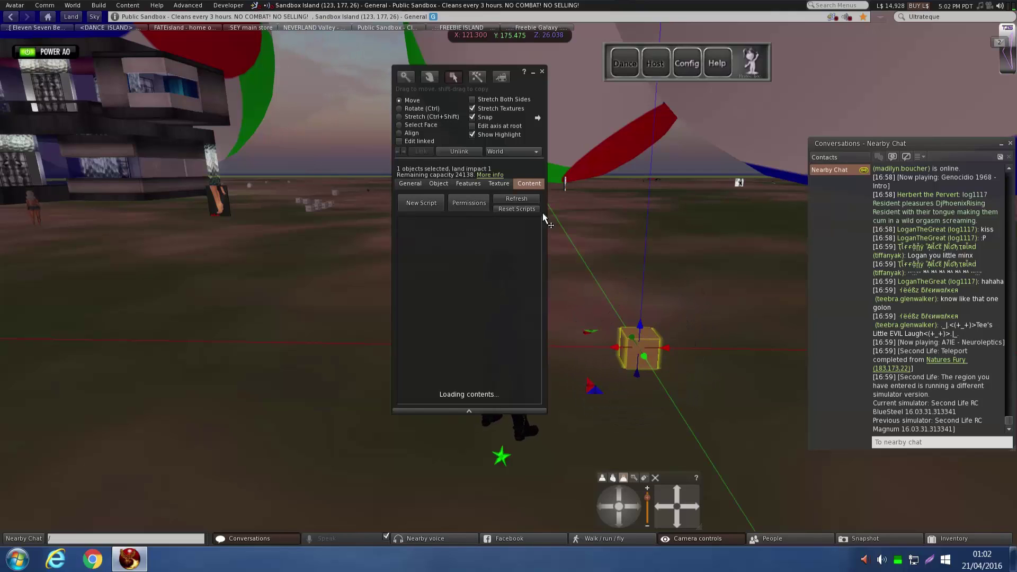
drag(449, 65, 510, 68)
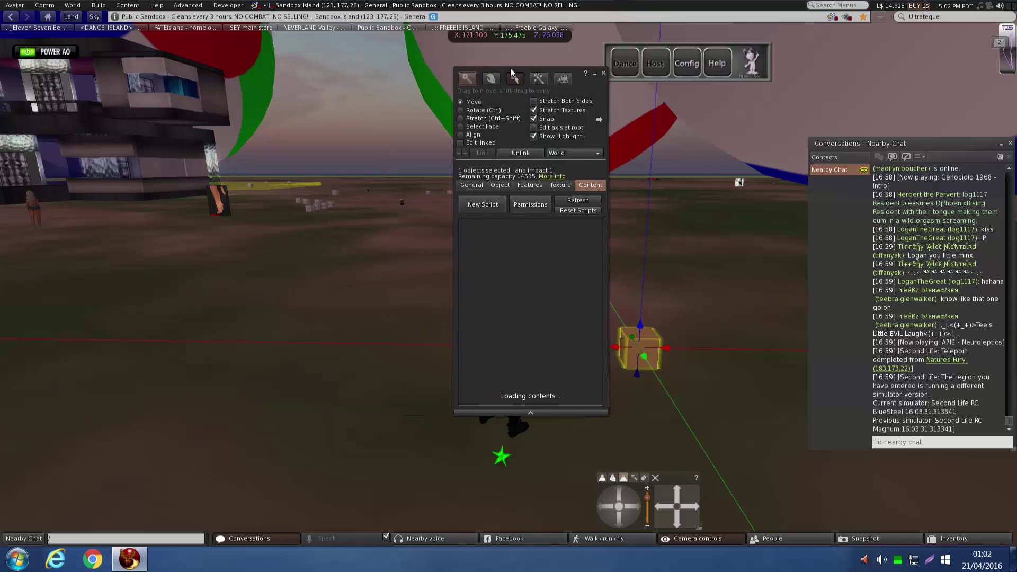
click(466, 77)
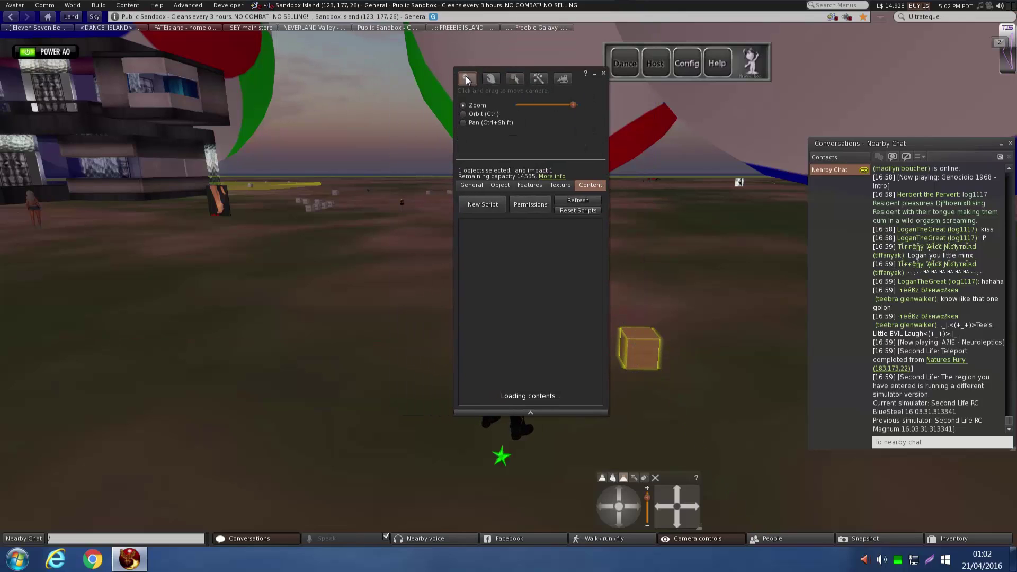
click(470, 185)
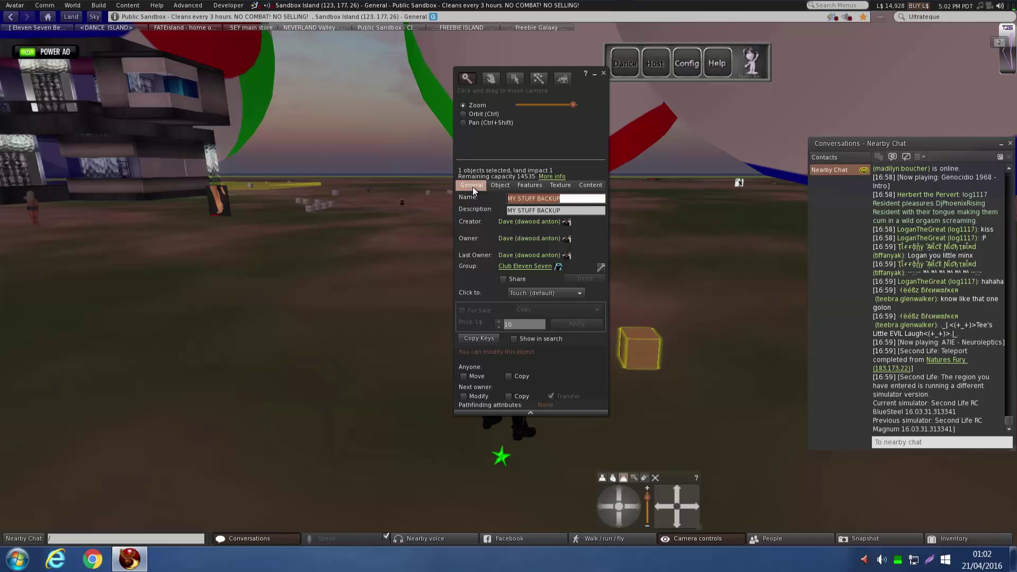
click(487, 338)
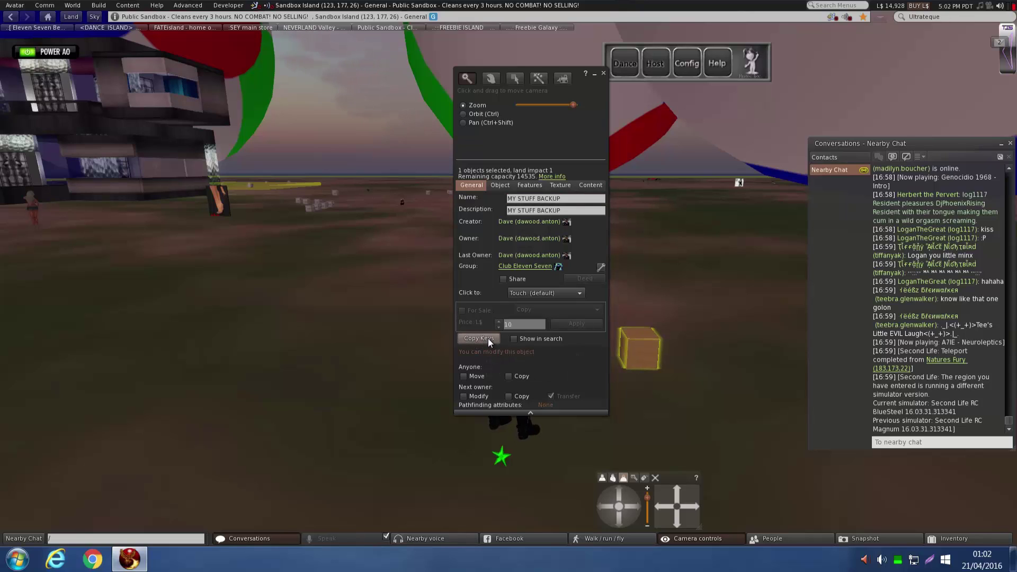
click(604, 73)
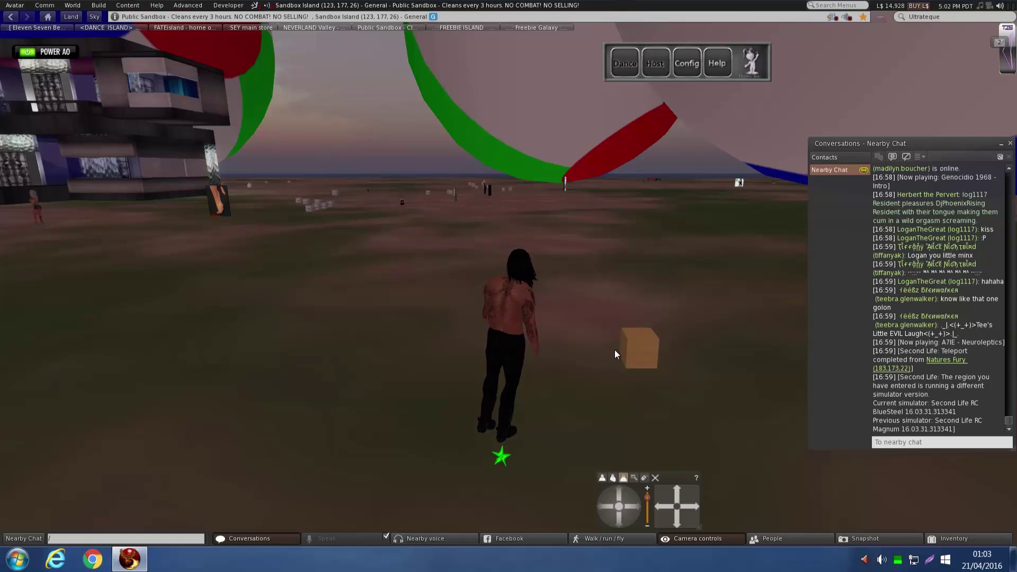
Step: Paste the box's key into the Open field of a Windows Run dialog
key(super+r)
key(ctrl+v)
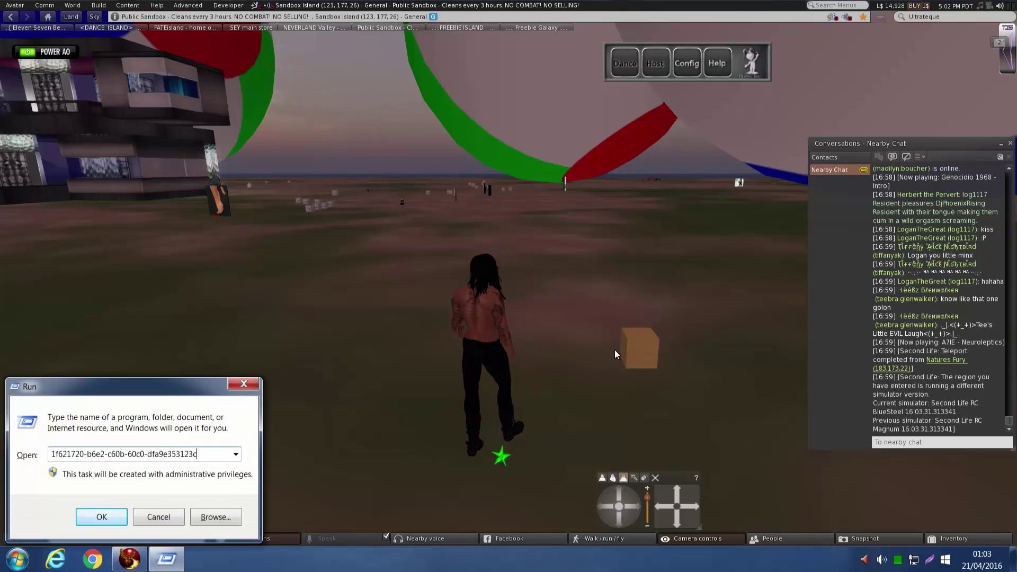
drag(197, 454, 54, 452)
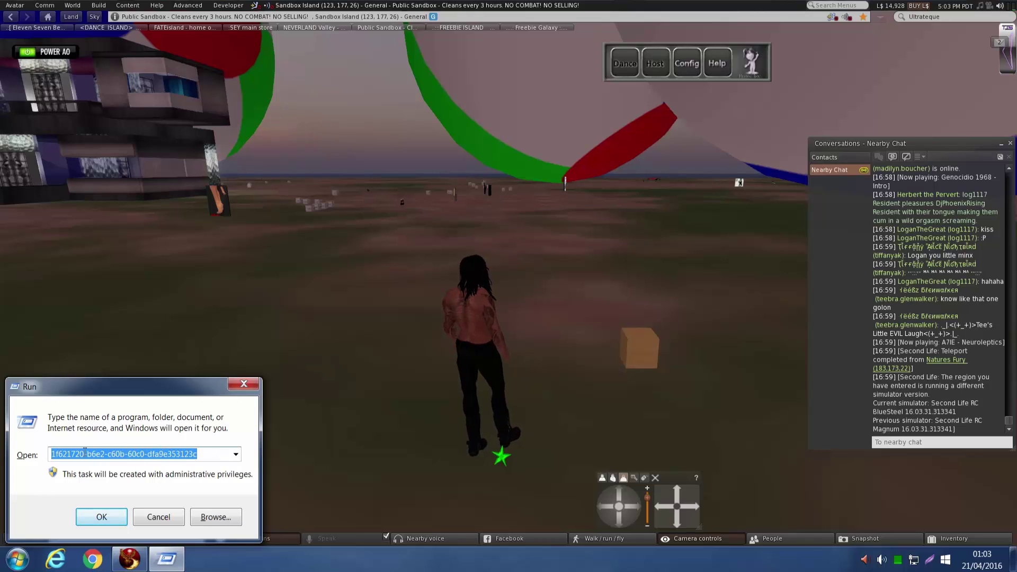
click(53, 453)
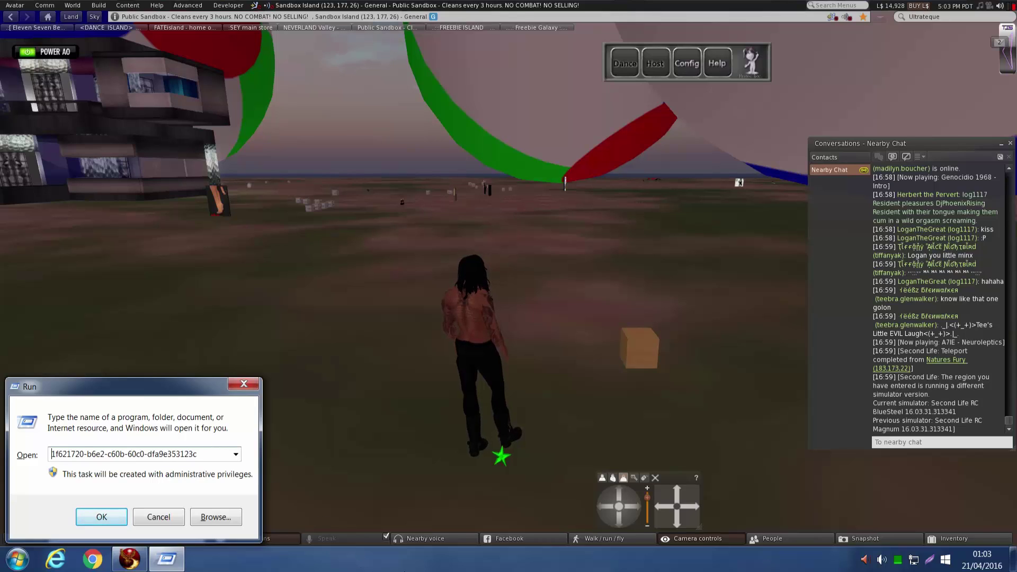
Step: Put 'zdrop on' before the key and select the whole command to copy it
text(zdrop )
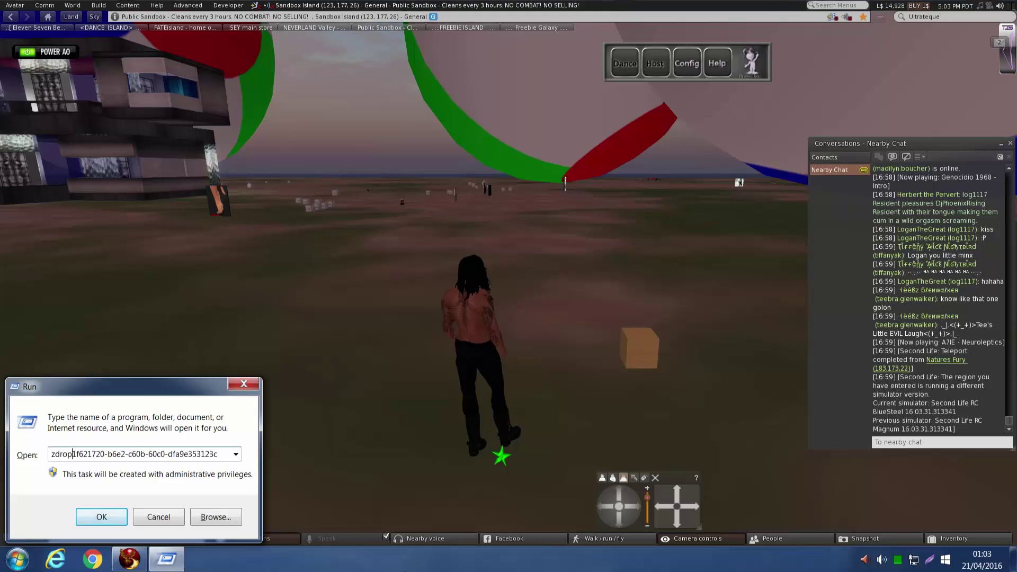
text(on)
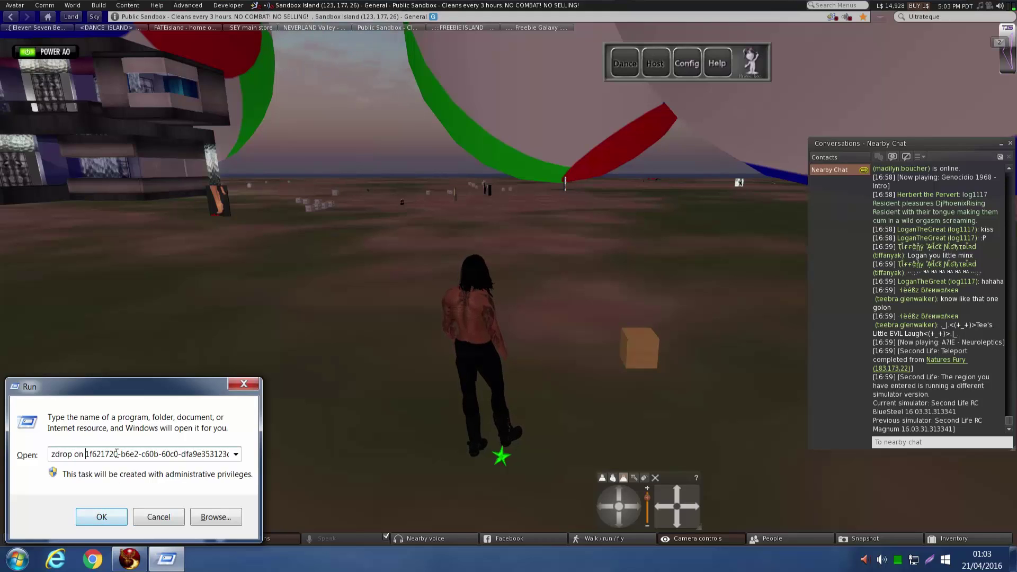
drag(114, 454, 241, 454)
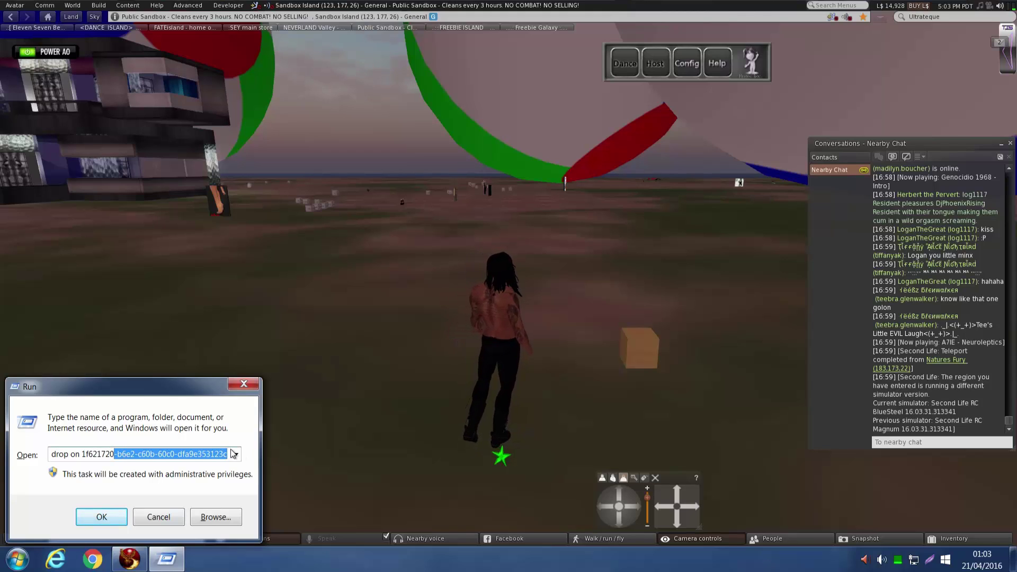
click(236, 454)
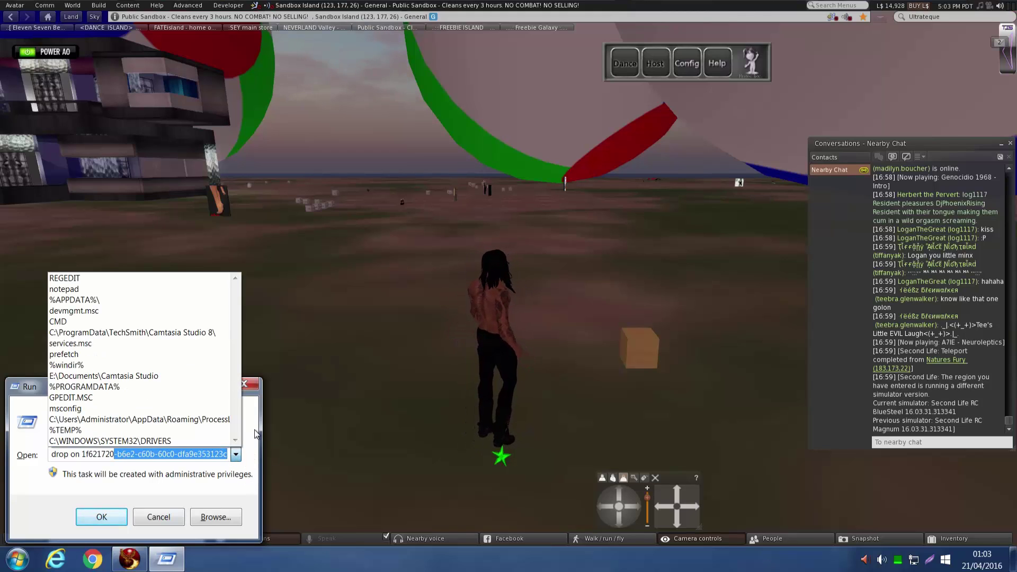
key(Escape)
key(ctrl+a)
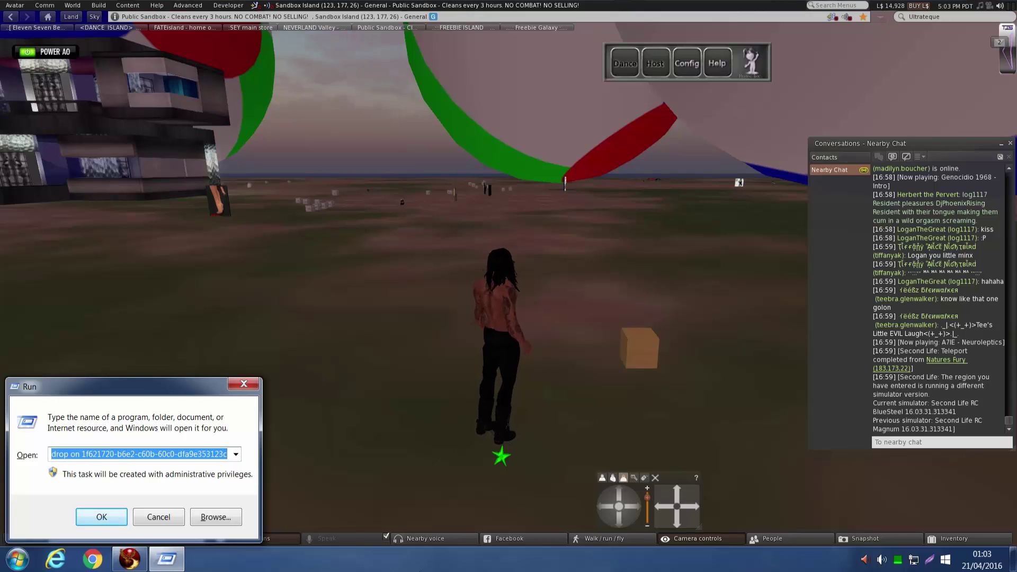
drag(114, 456, 33, 456)
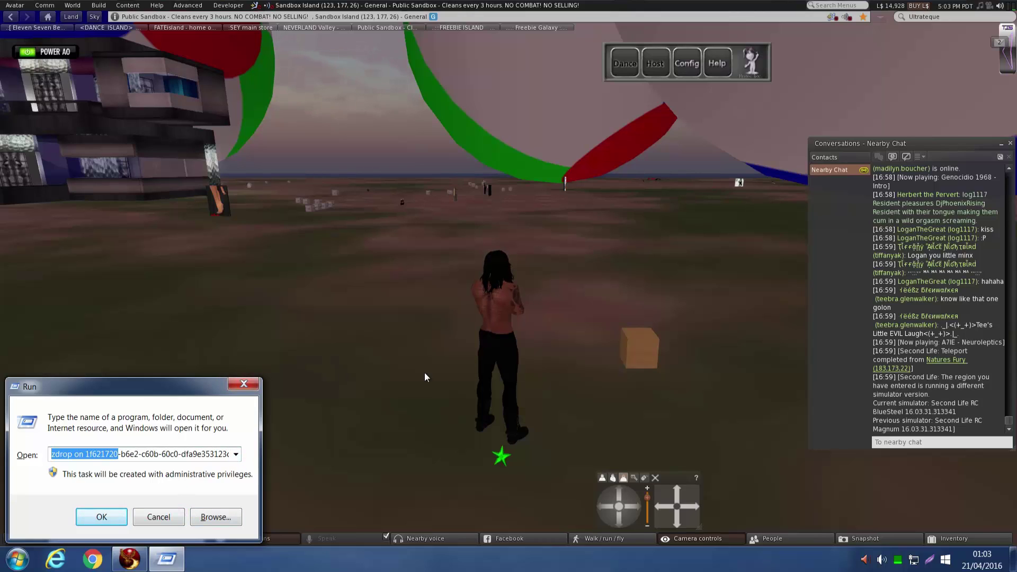
Step: Paste the 'zdrop on <box key>' command into nearby chat and bring up the Inventory window
click(891, 442)
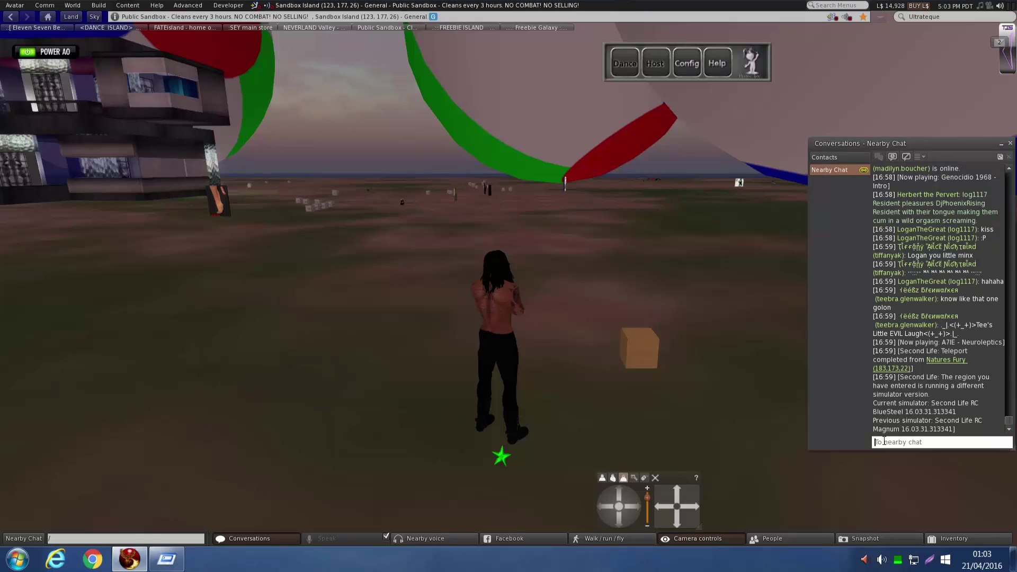
right_click(876, 442)
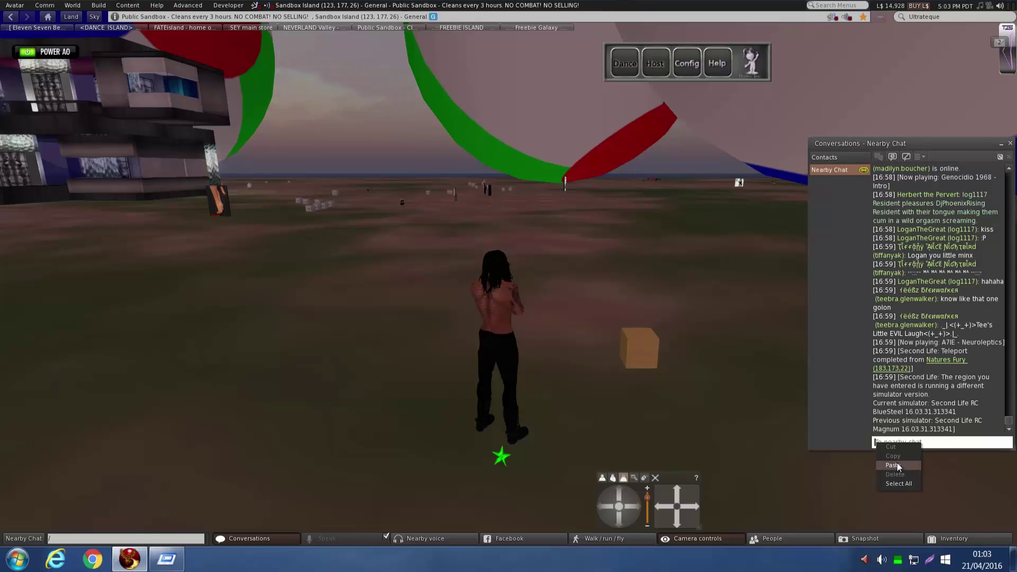
click(892, 465)
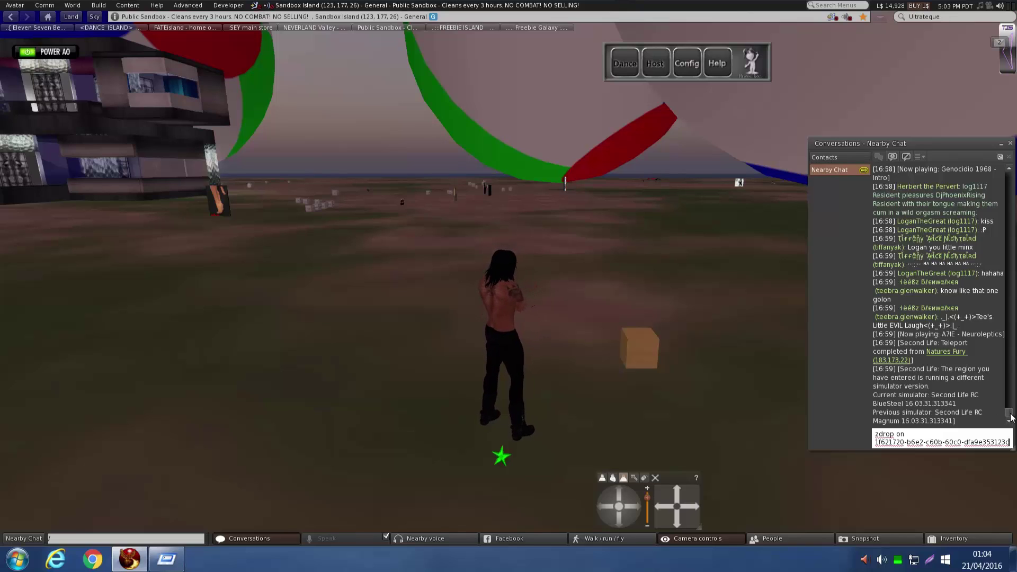
click(959, 537)
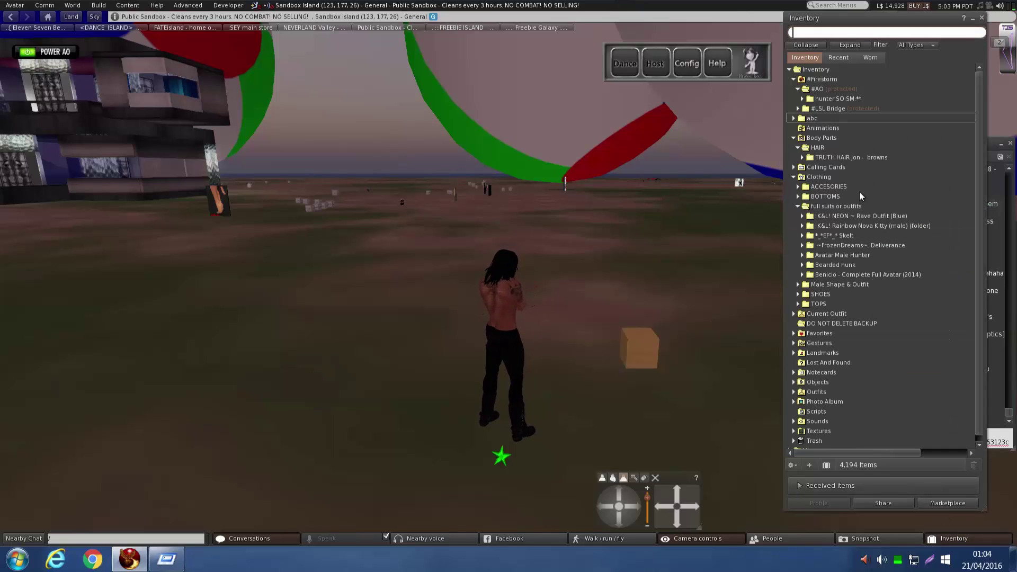
Step: Append the folder name 'abc' to the zdrop on command in nearby chat and send it
click(815, 120)
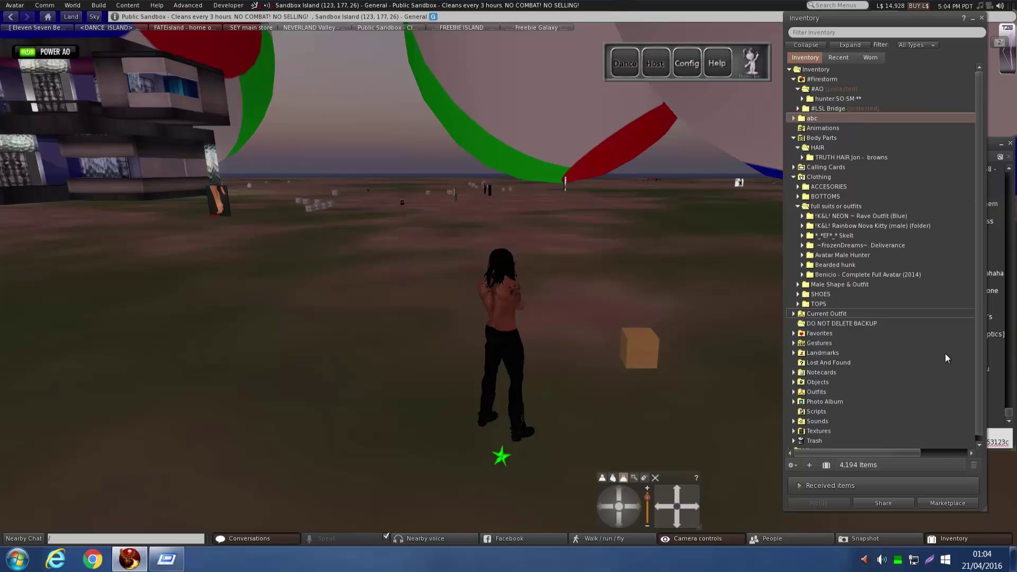
click(993, 148)
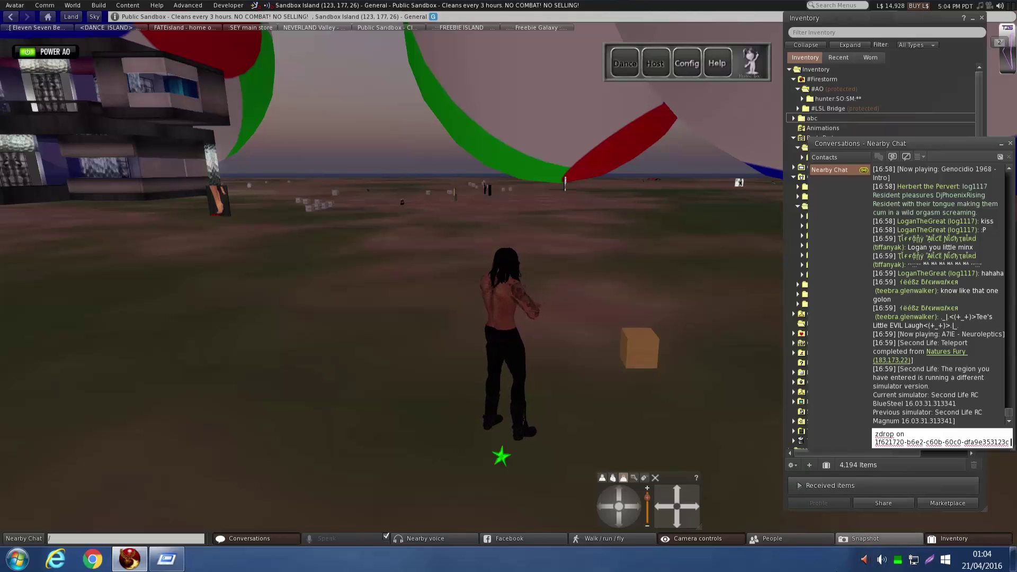
text(abc)
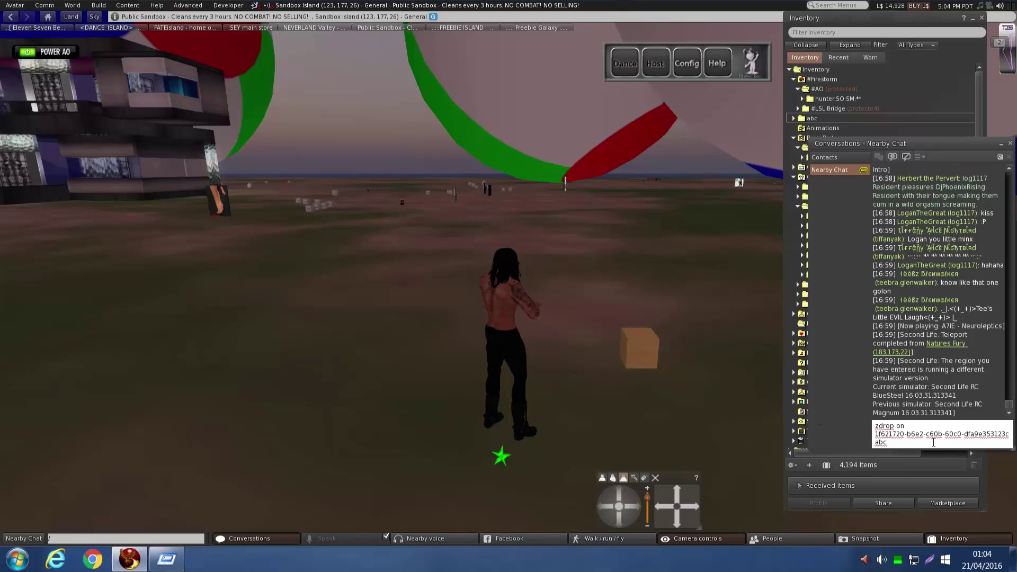
key(Return)
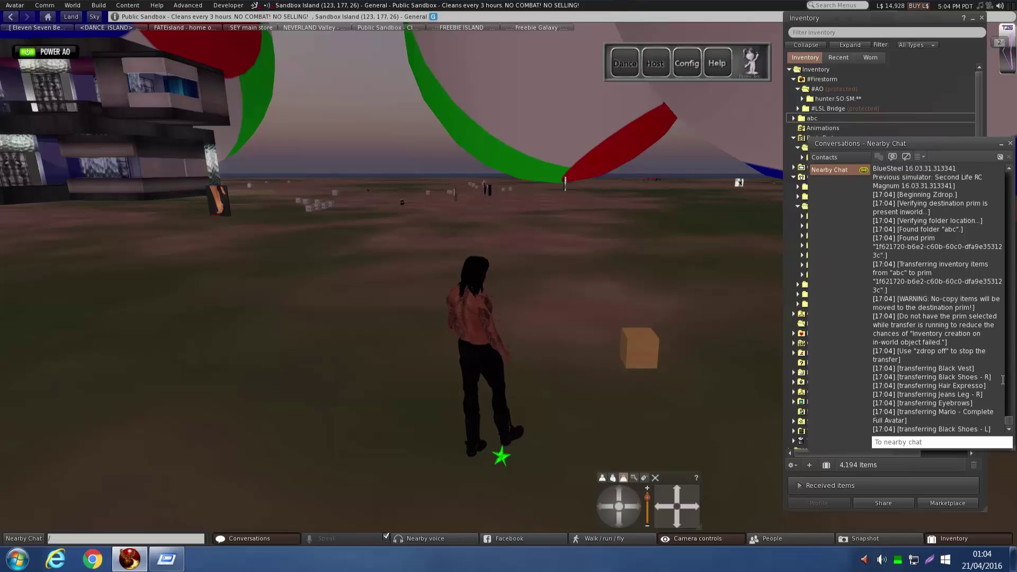
Step: Expand the abc folder in Inventory and browse its Body Parts and Calling Cards folders
click(794, 119)
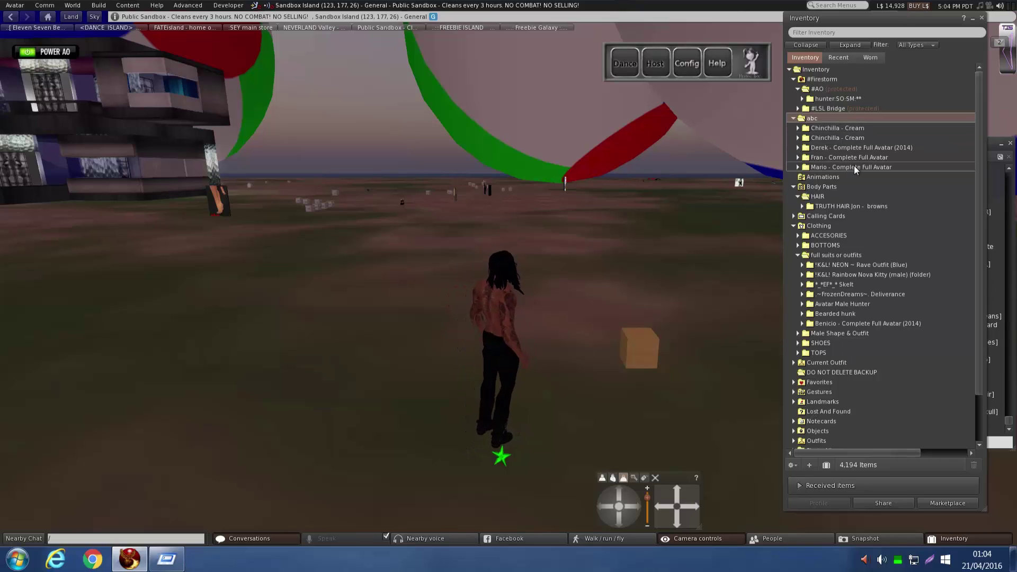
click(632, 351)
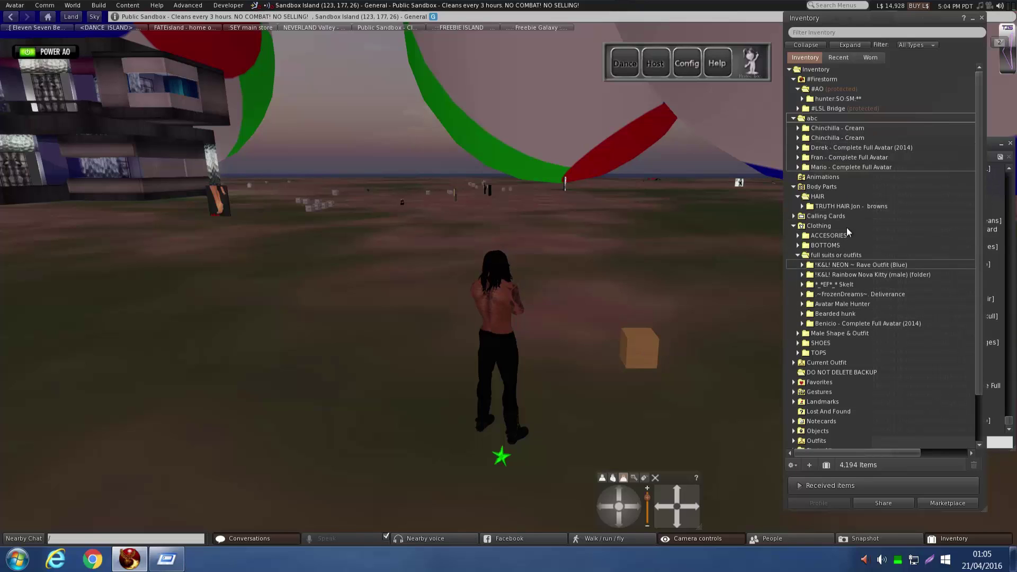
click(793, 186)
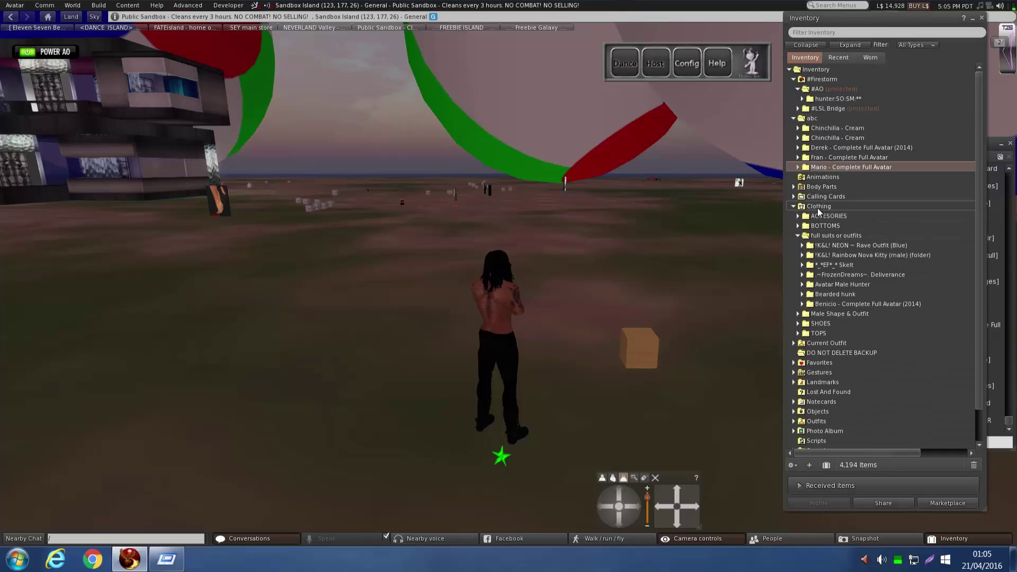
click(793, 197)
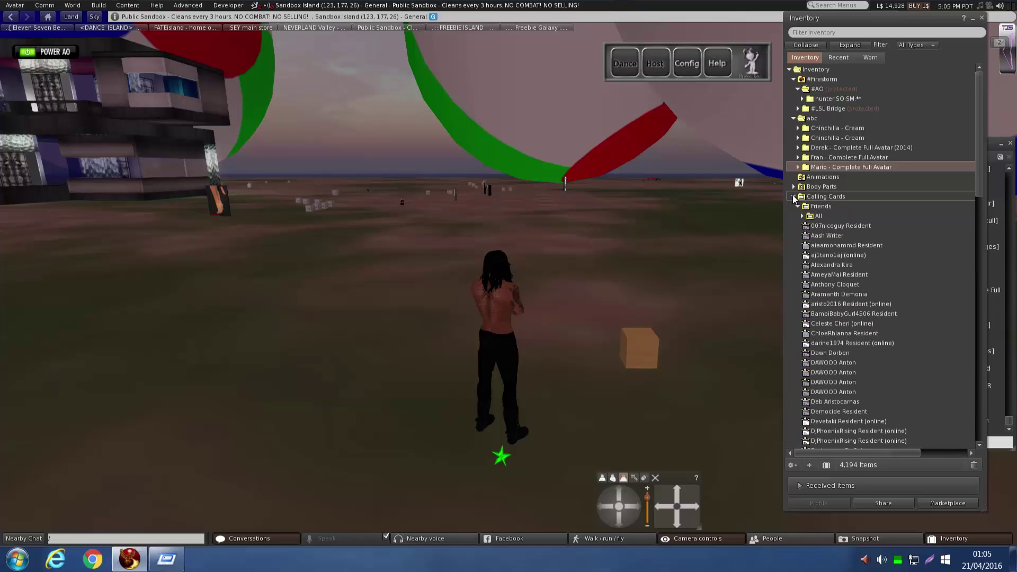
click(810, 294)
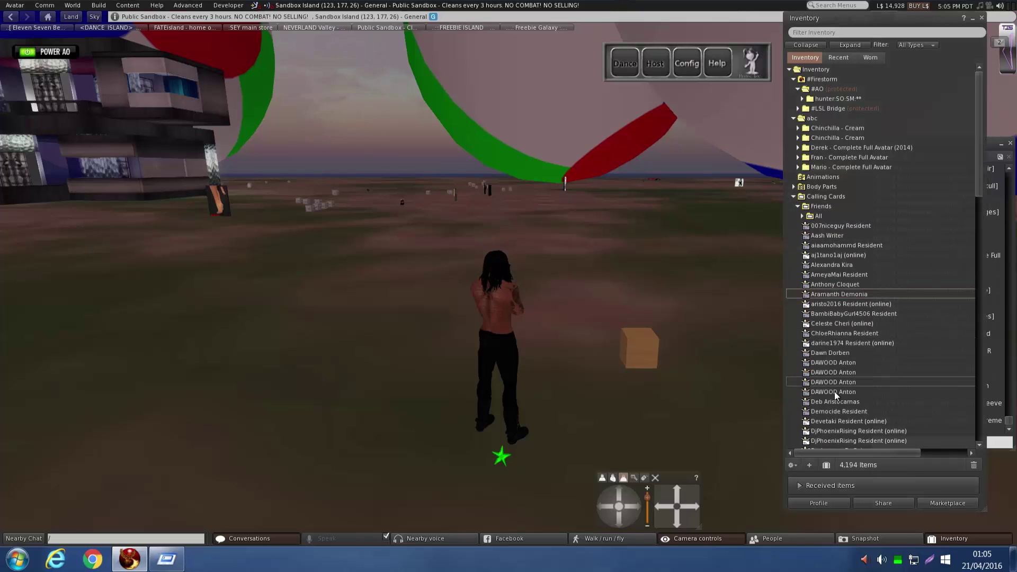
click(798, 206)
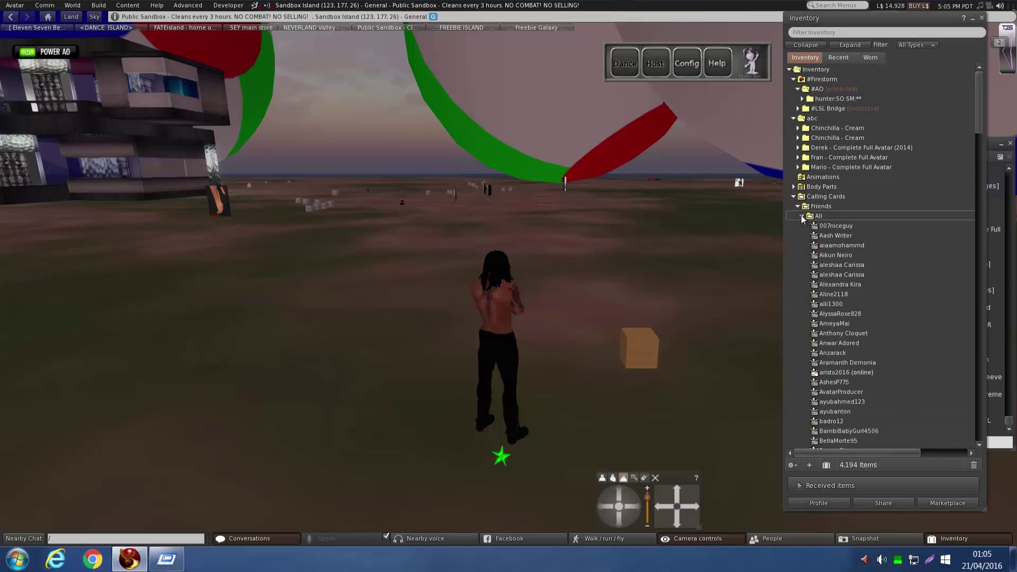
click(797, 206)
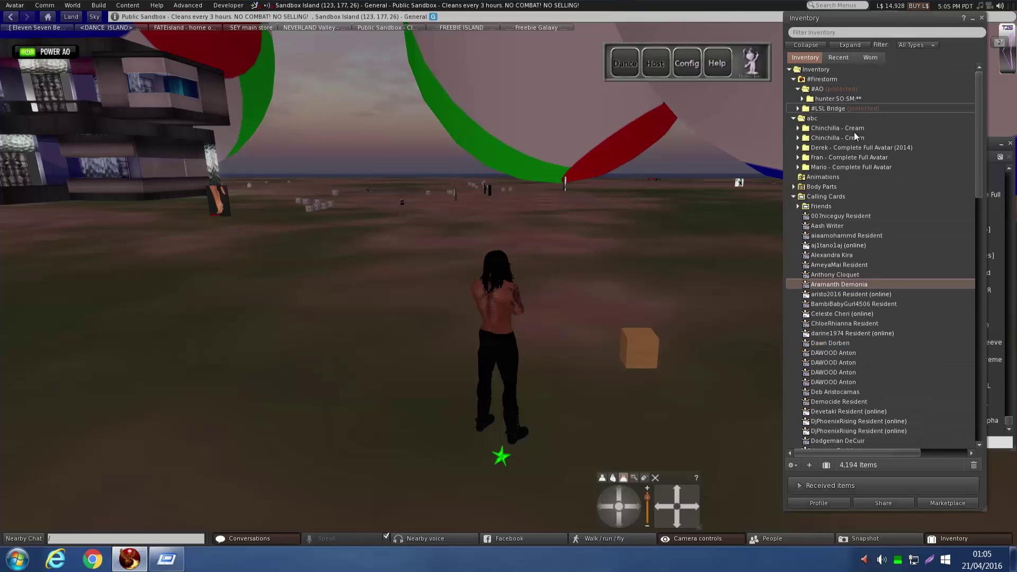
Step: Expand the Chinchilla - Cream folder with its Boxed and Female subfolders to inspect the avatar parts
click(792, 194)
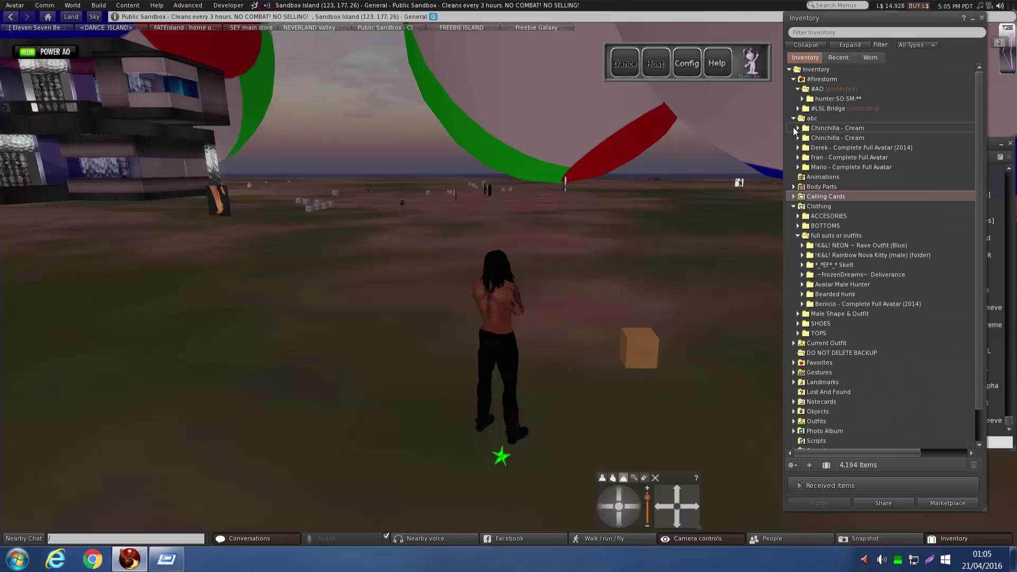
click(797, 128)
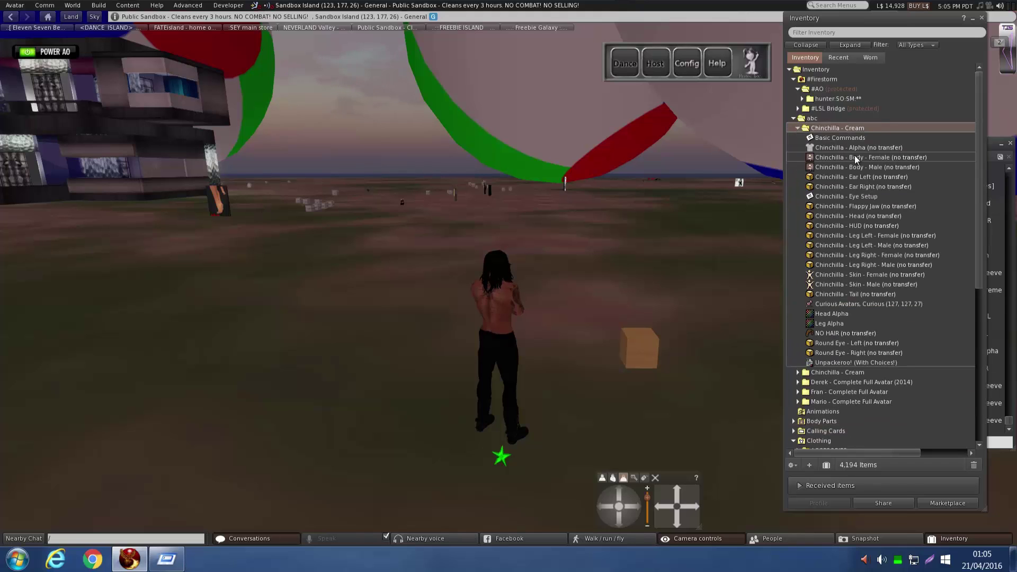
click(797, 128)
click(798, 137)
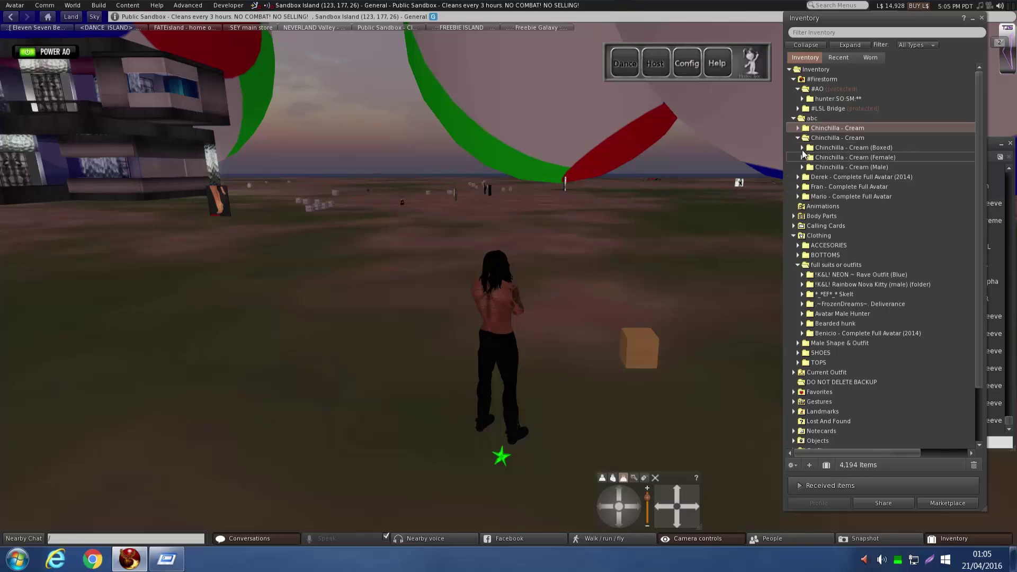
double_click(830, 148)
click(821, 158)
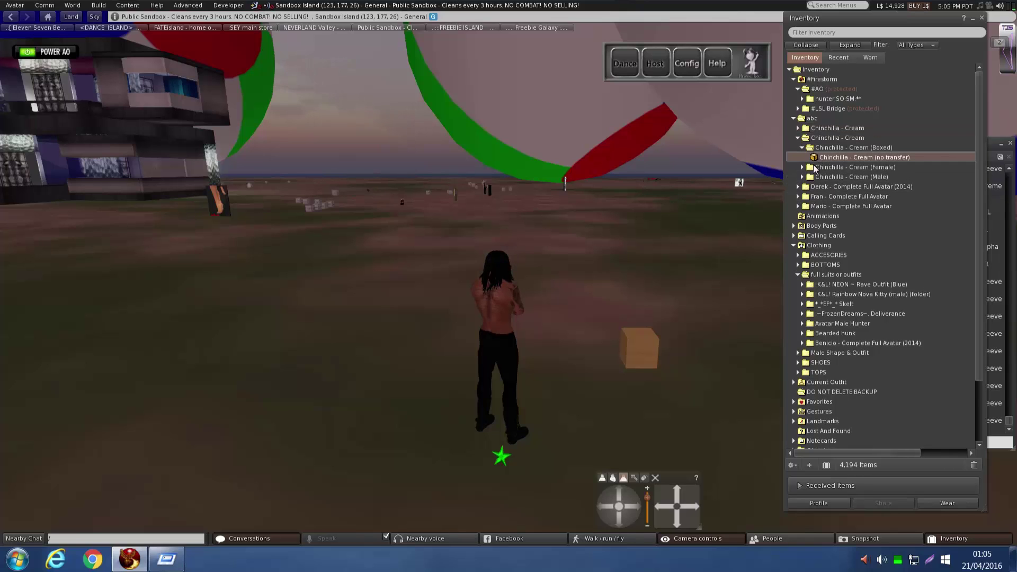
click(802, 168)
click(837, 271)
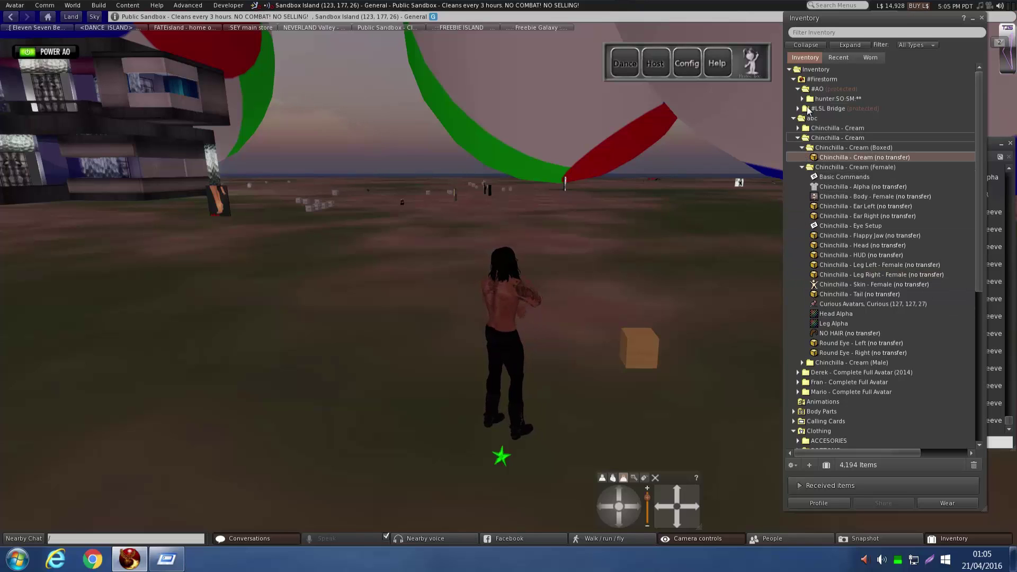
click(791, 69)
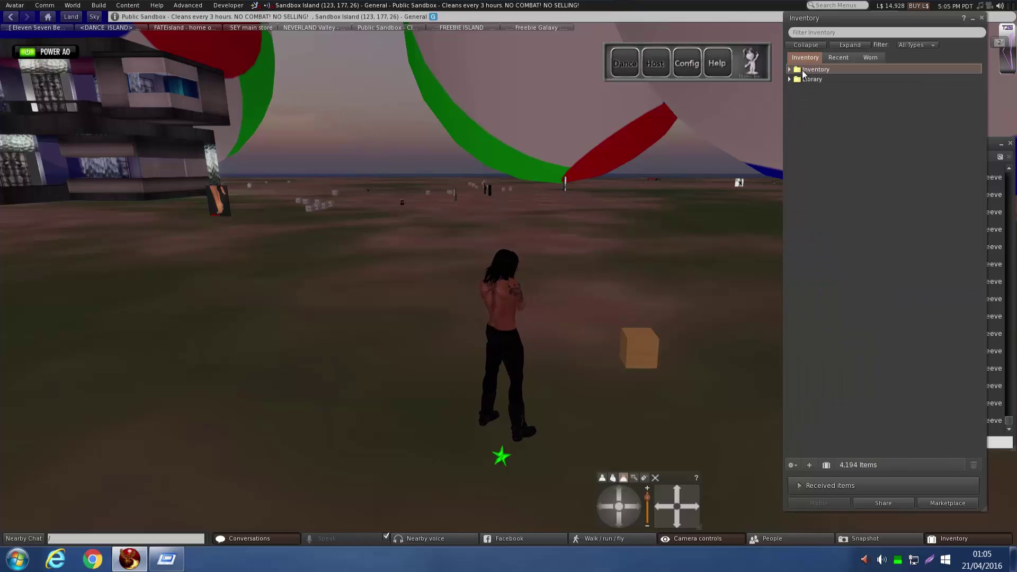
click(791, 69)
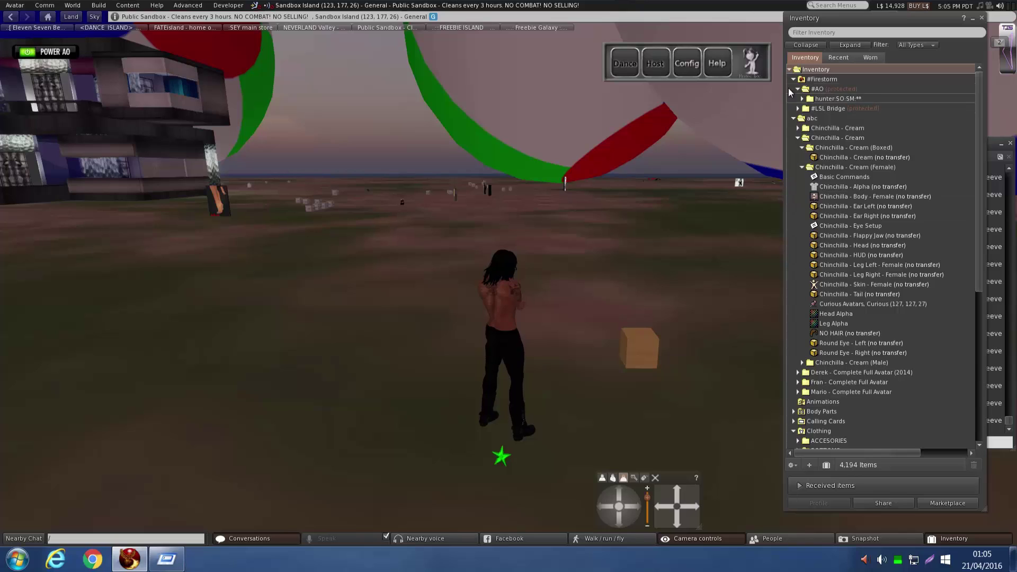